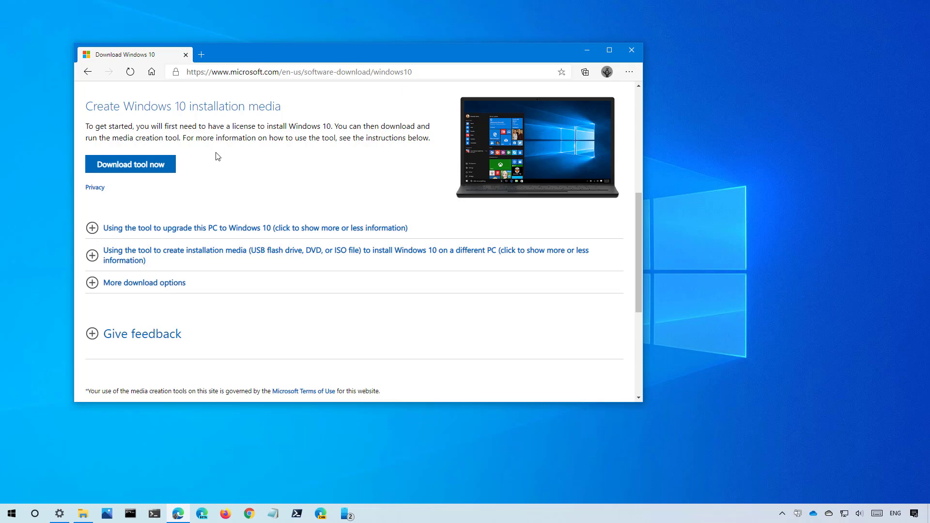
Minimize the Edge window after downloading the Media Creation Tool.
click(585, 52)
Run MediaCreationTool.exe from the Downloads folder and approve the administrator prompt.
click(83, 513)
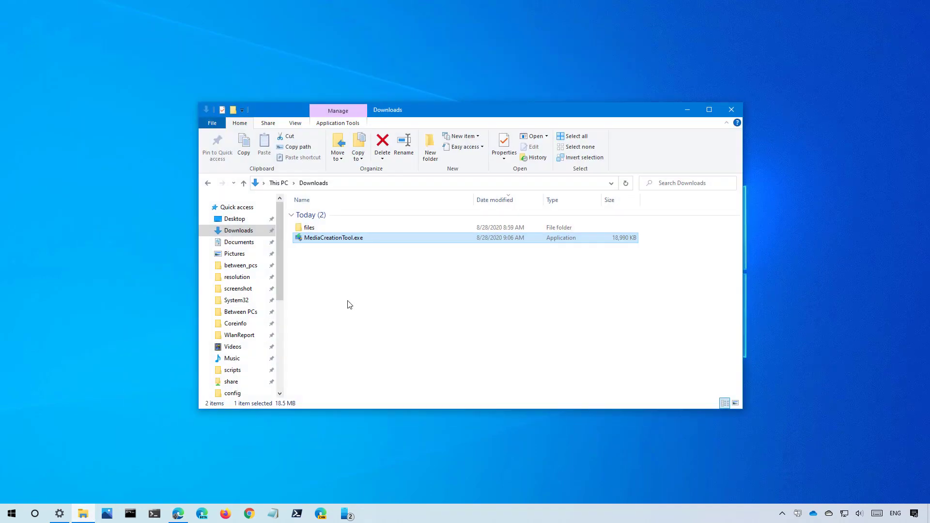
double_click(337, 238)
click(399, 321)
Accept the Media Creation Tool license and choose to create installation media for another PC.
click(687, 110)
click(588, 370)
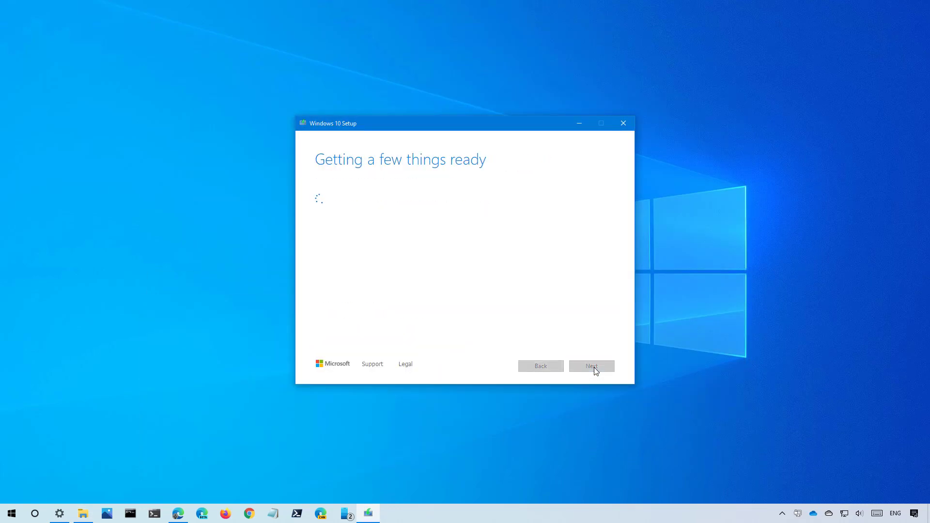
click(318, 210)
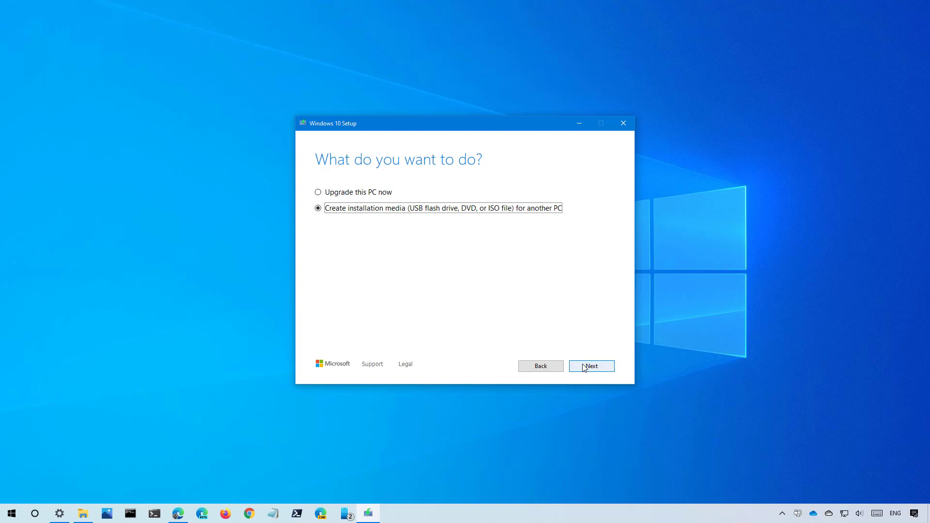
click(591, 367)
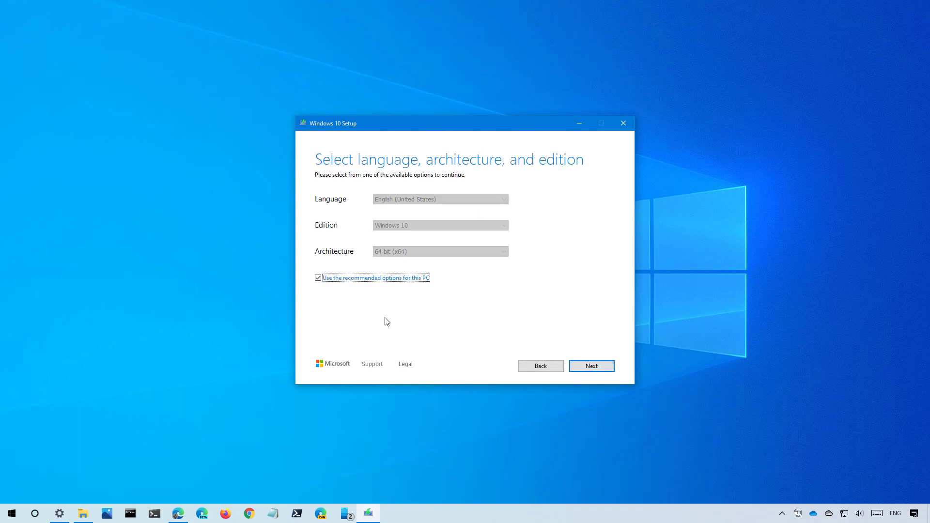
Review the language and architecture options, keeping English (United States), 64-bit (x64) as recommended.
click(318, 279)
click(408, 252)
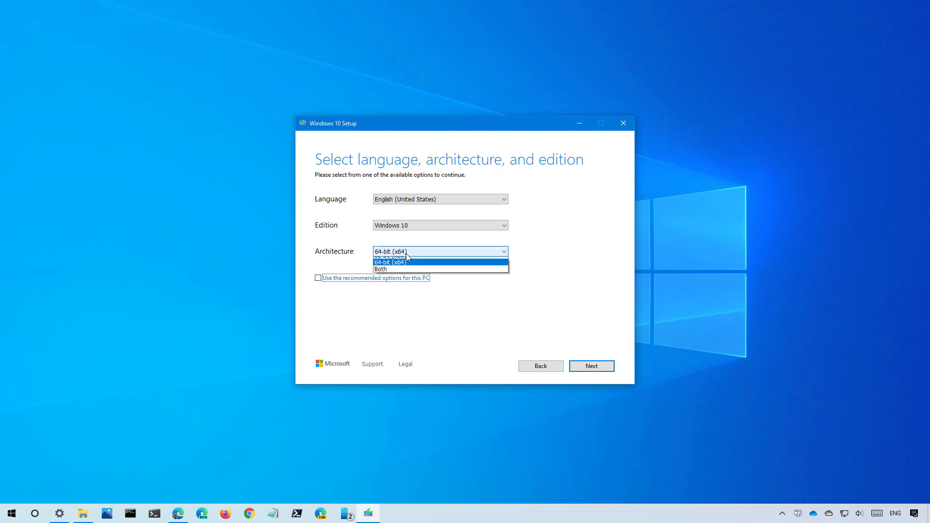
click(412, 202)
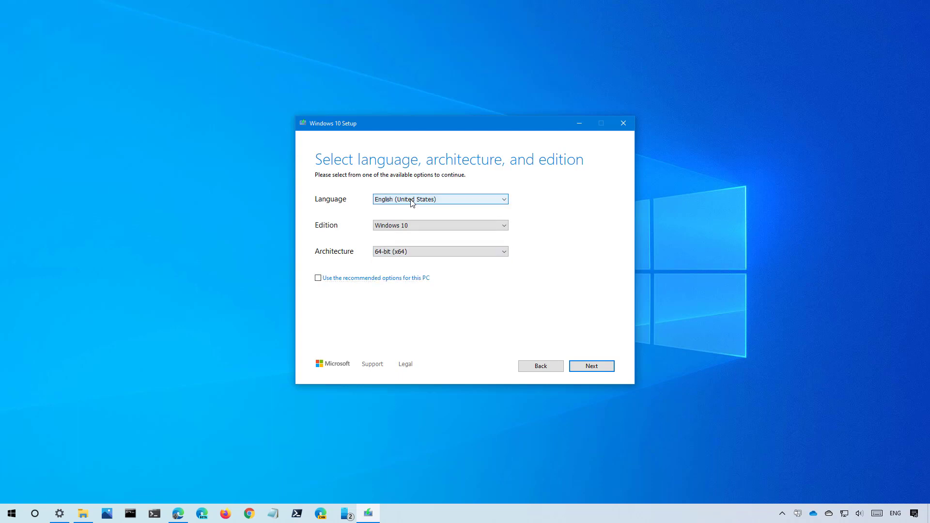
click(412, 202)
click(412, 203)
click(318, 279)
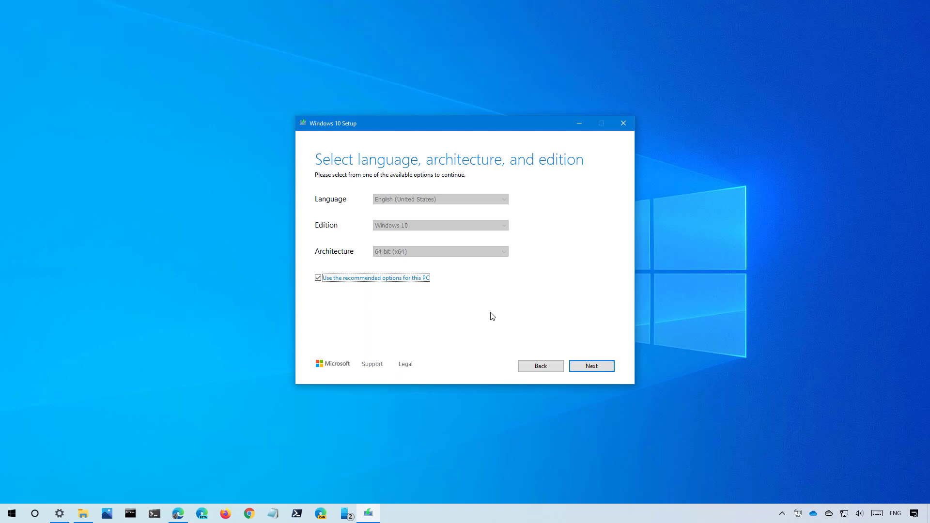
Write Windows 10 to the E: (WDO_MEDIA64) USB flash drive and finish the tool.
click(592, 367)
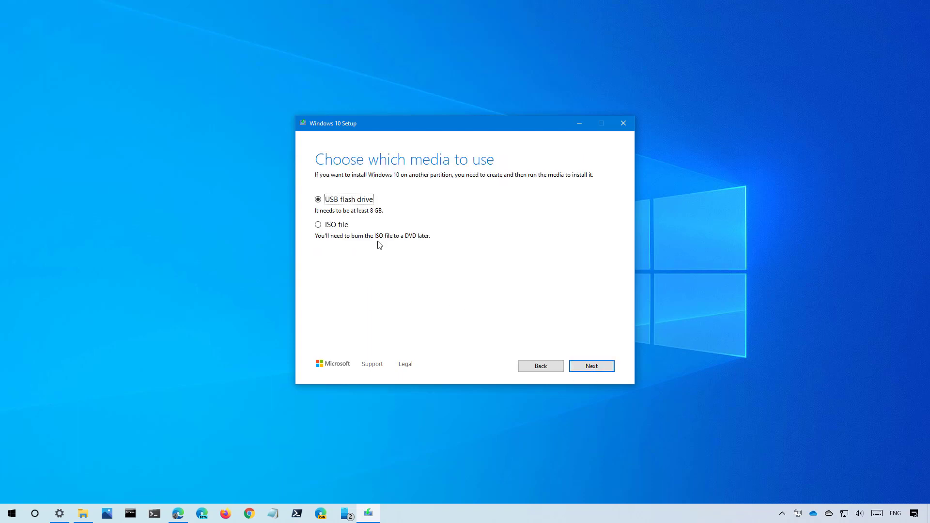
click(585, 370)
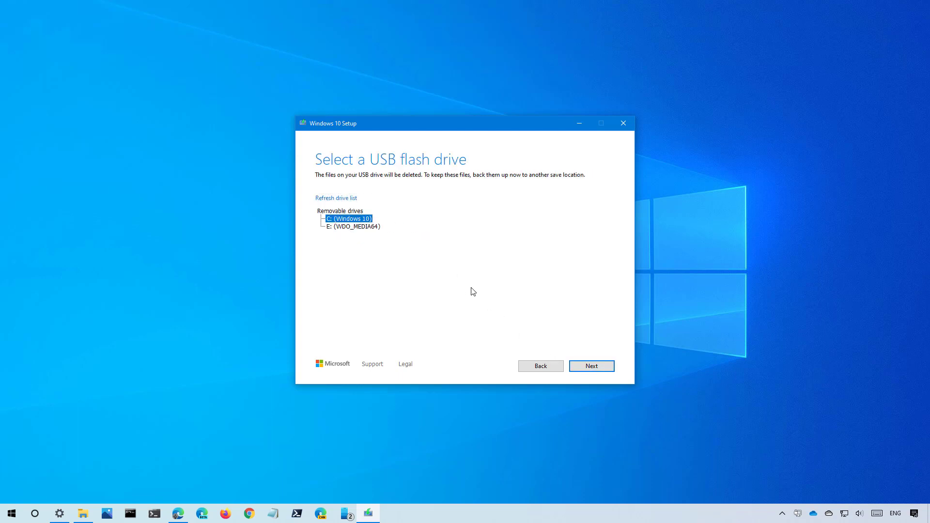
click(354, 227)
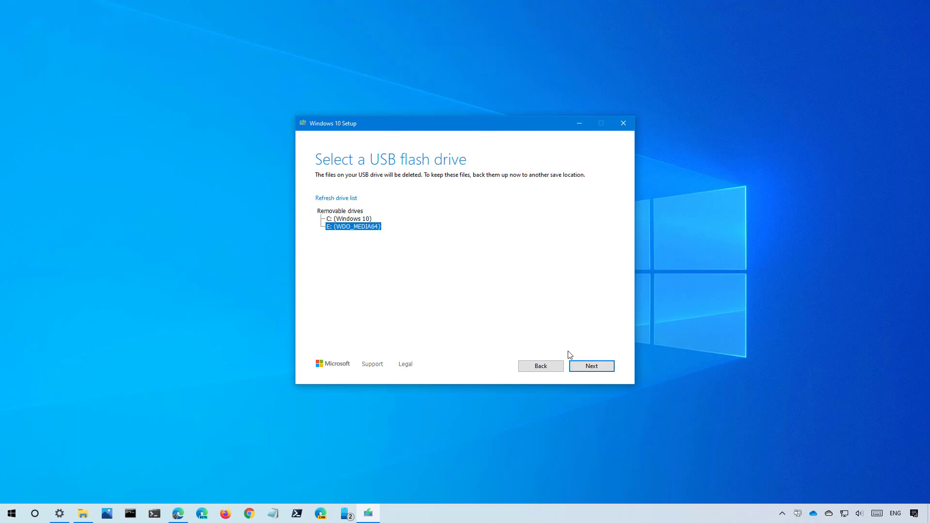
click(584, 369)
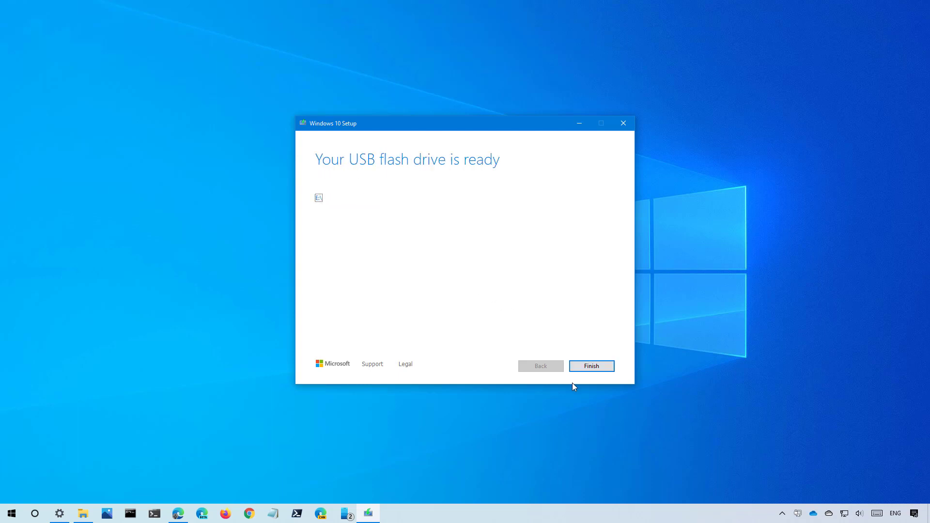
click(589, 372)
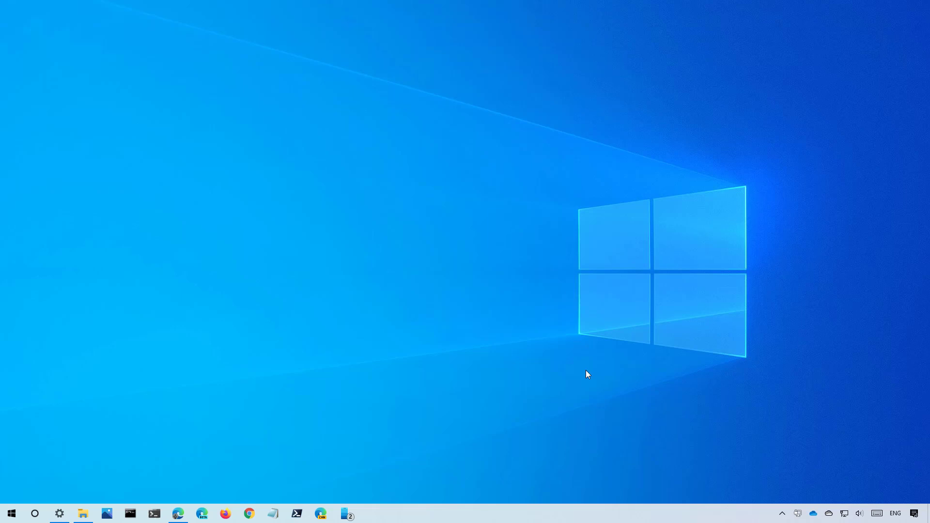
Restart the PC from the Start menu's Power options.
click(12, 514)
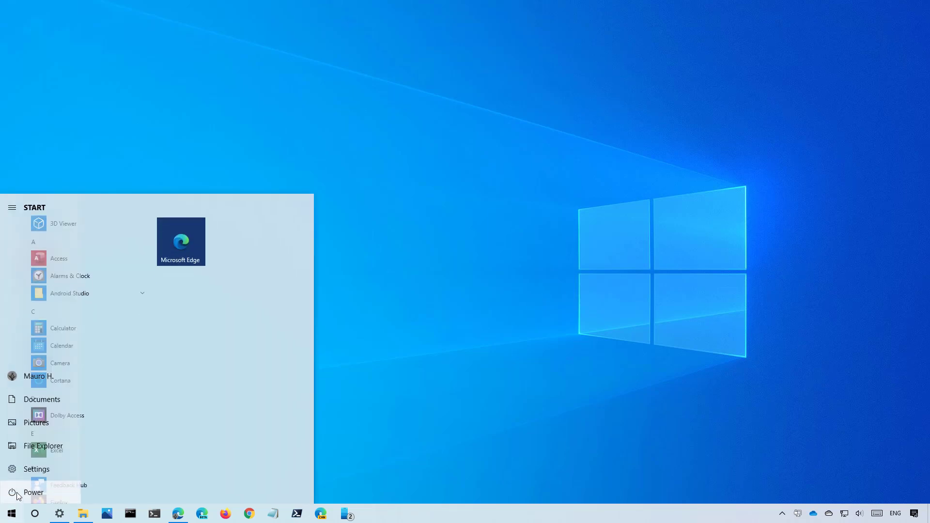
click(19, 492)
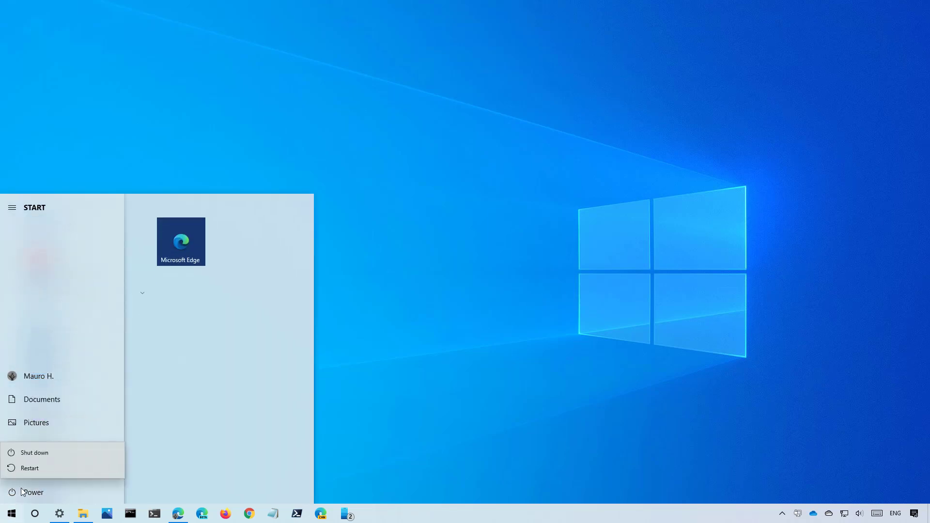
click(33, 468)
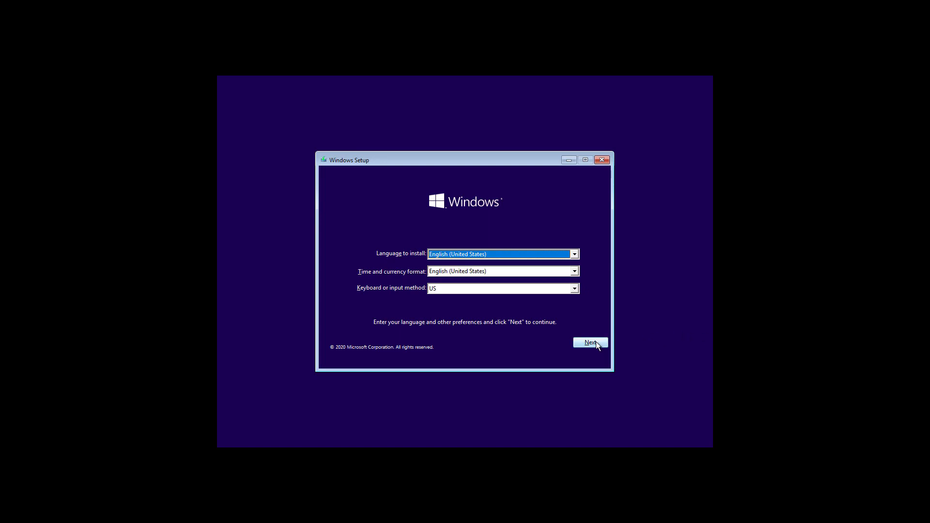
Keep English settings, start the installation and skip the product key.
click(595, 343)
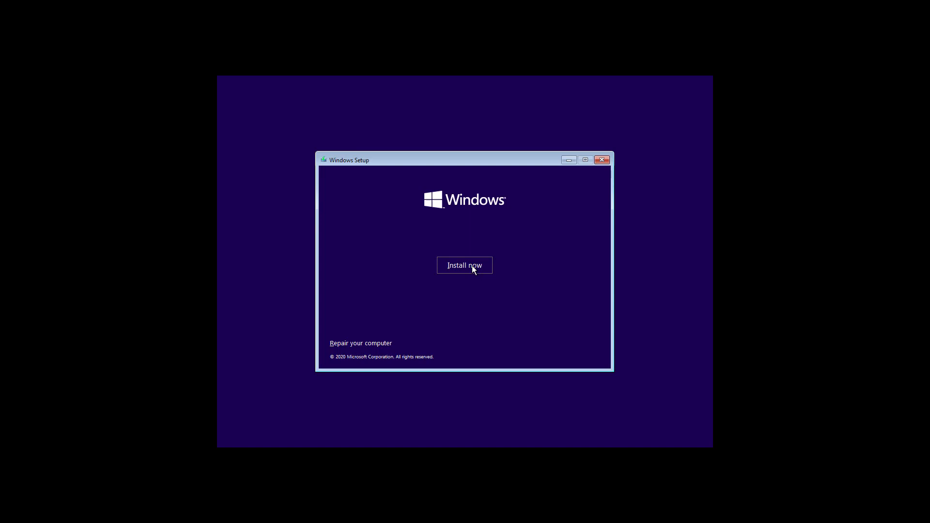
click(473, 269)
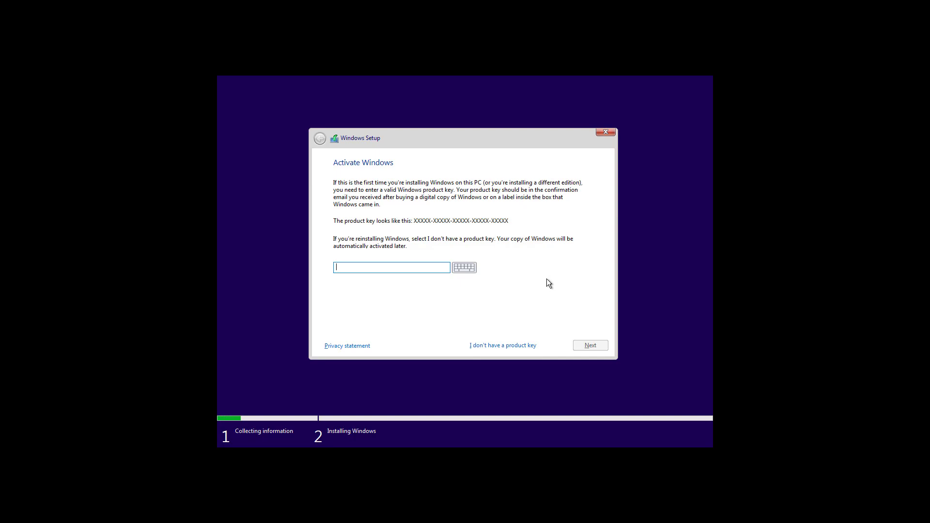
click(500, 346)
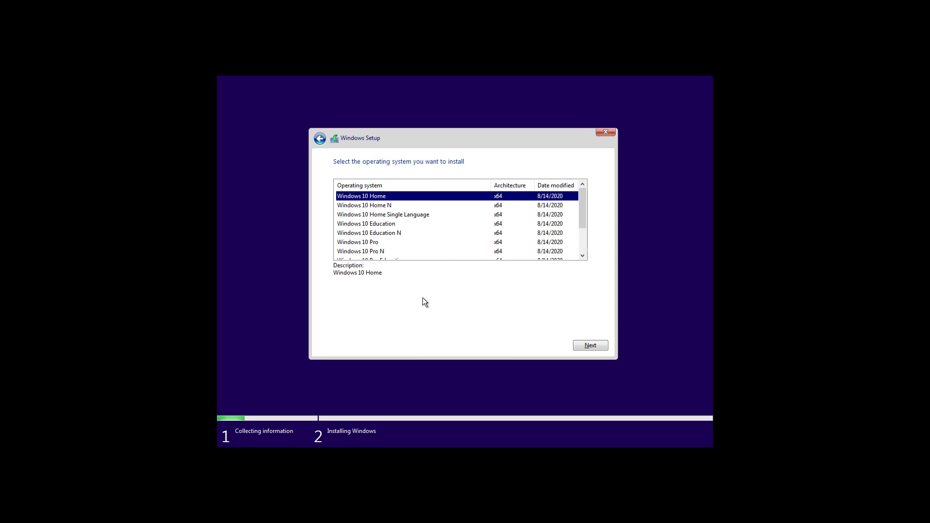
Choose Windows 10 Pro as the edition and accept the license terms.
click(374, 247)
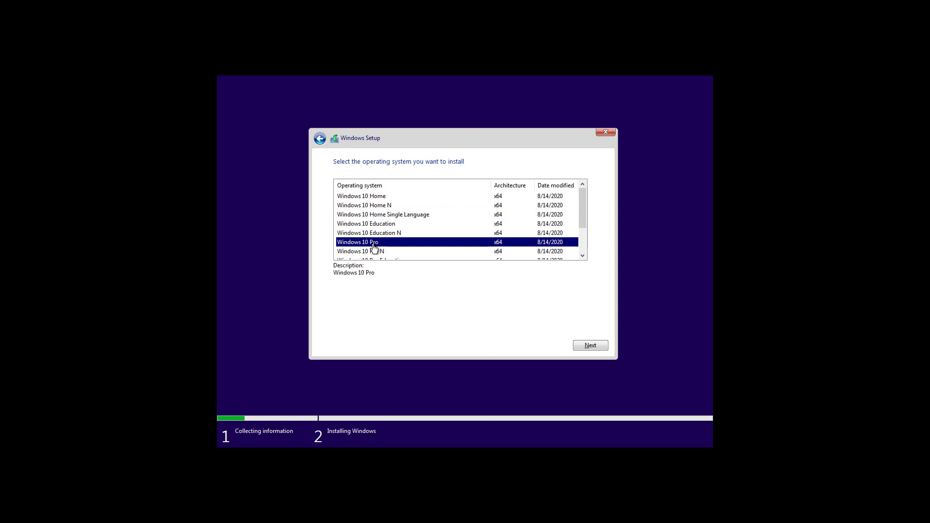
click(586, 347)
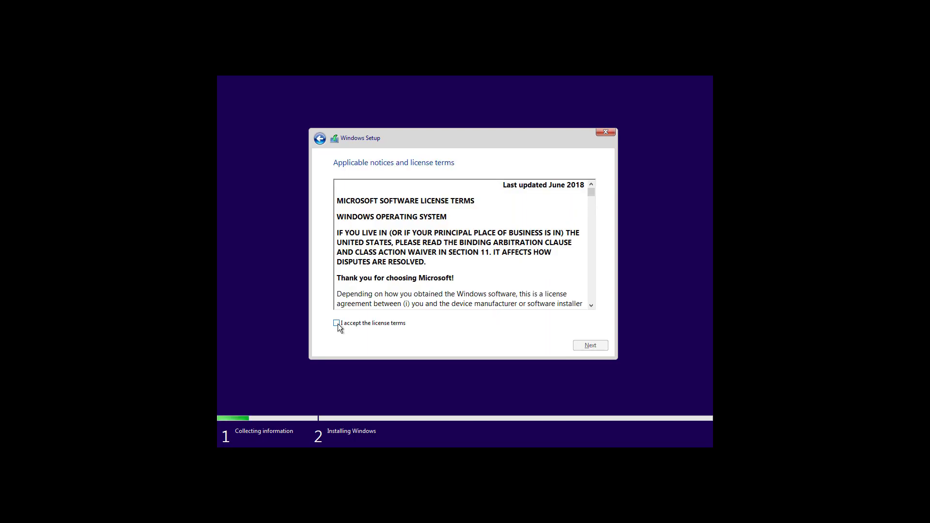
click(337, 324)
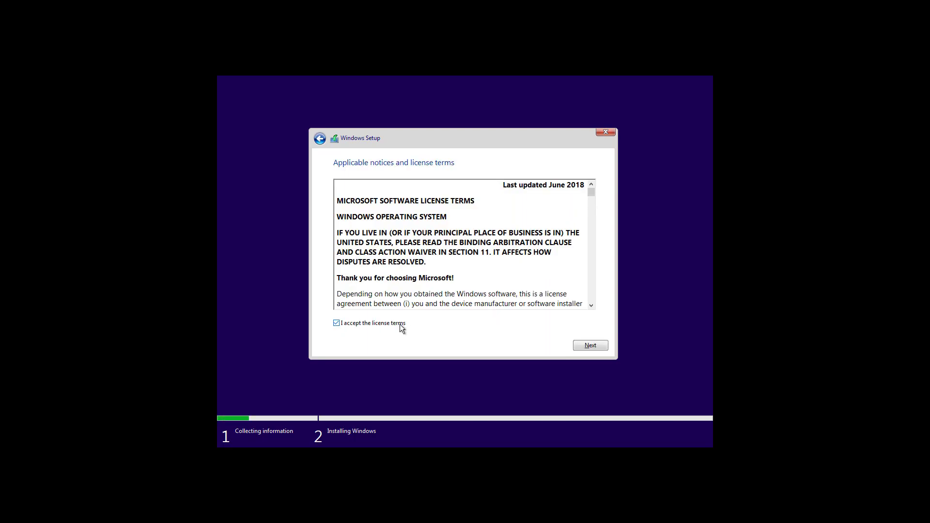
Choose a Custom install and delete the 200 MB system partition on Drive 0.
click(590, 346)
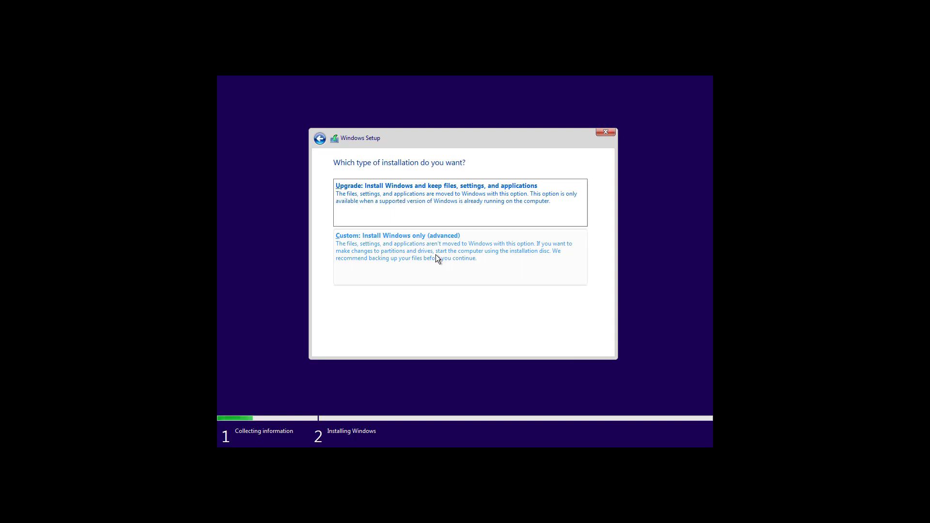
click(435, 254)
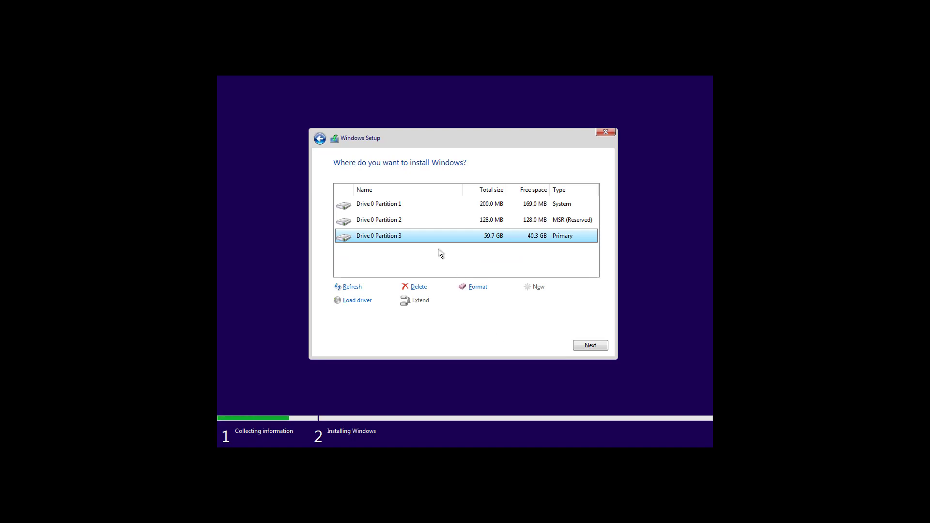
click(391, 205)
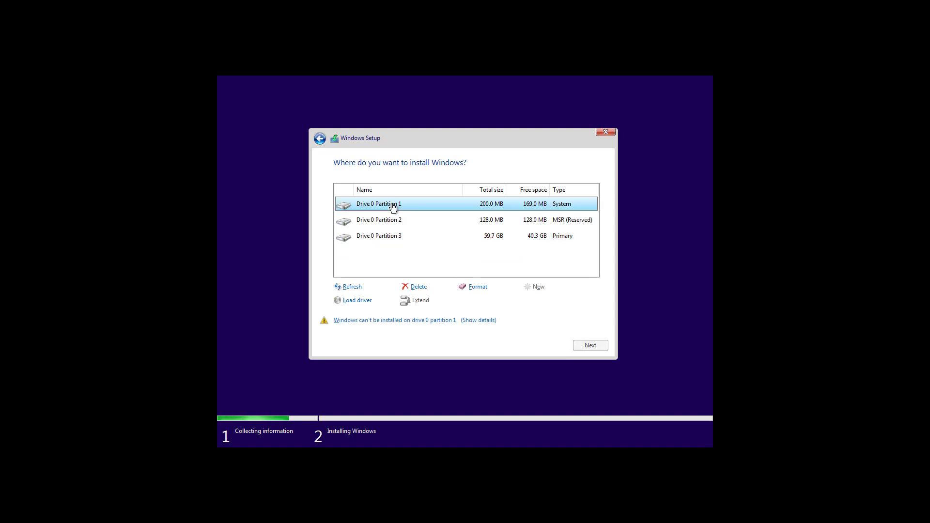
click(419, 289)
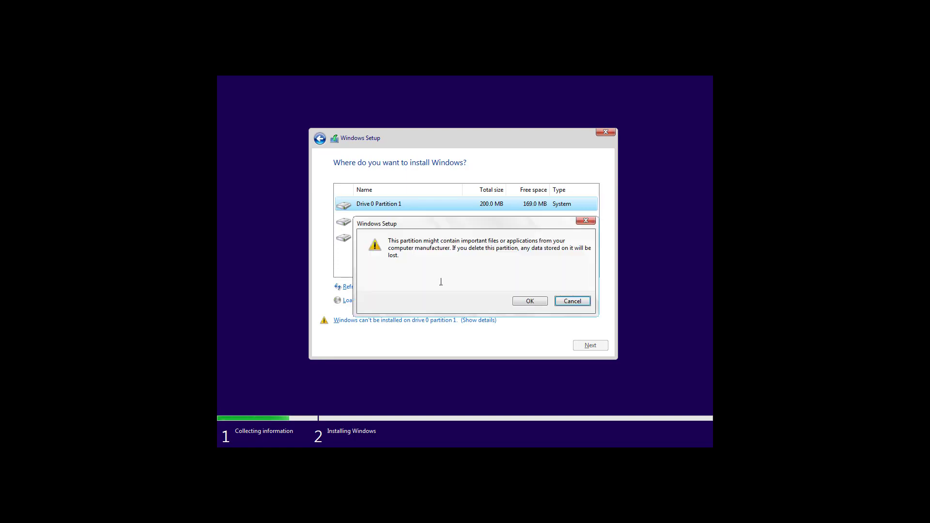
click(530, 301)
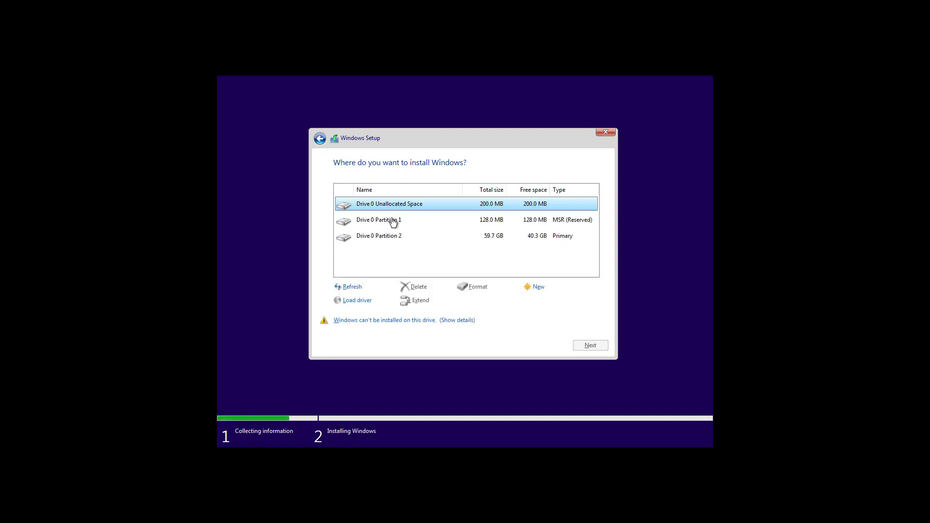
Delete the 128 MB MSR and 59.7 GB partitions, then install onto the 60 GB unallocated space.
click(393, 221)
click(419, 289)
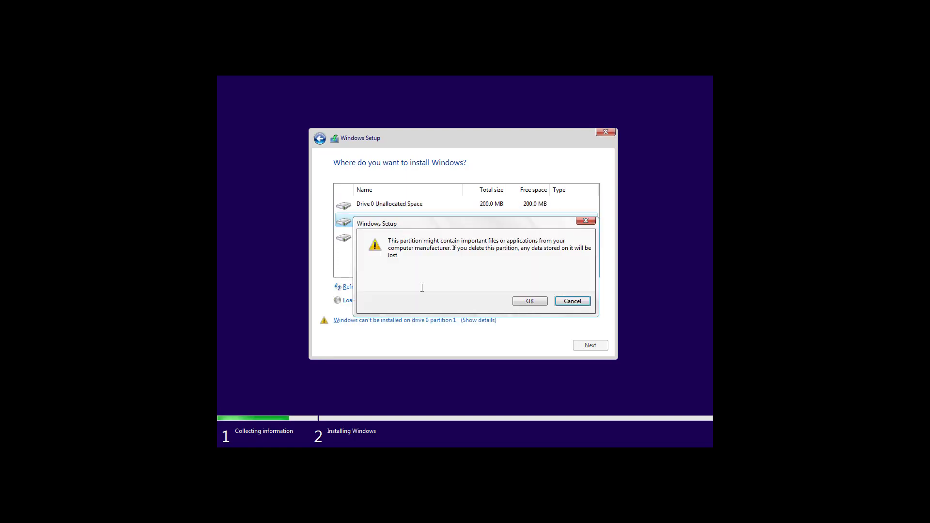
click(528, 301)
click(376, 222)
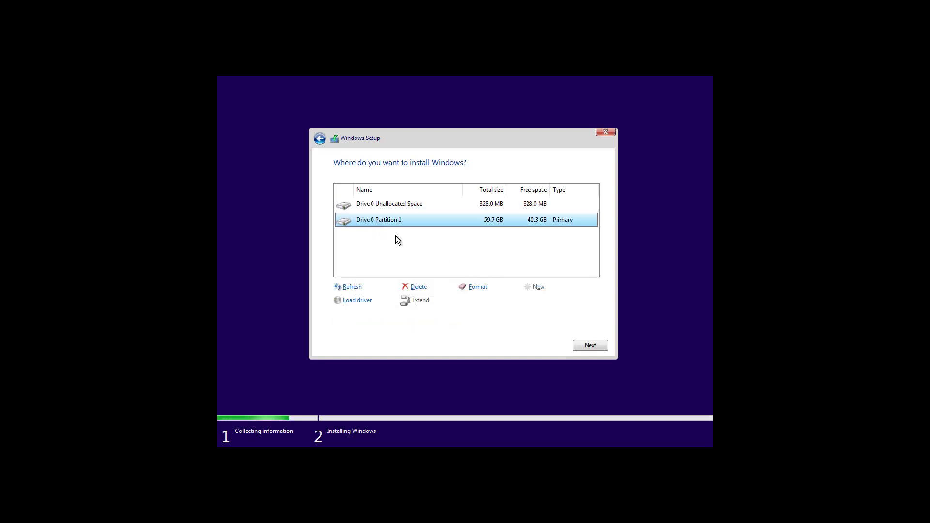
click(419, 289)
click(526, 301)
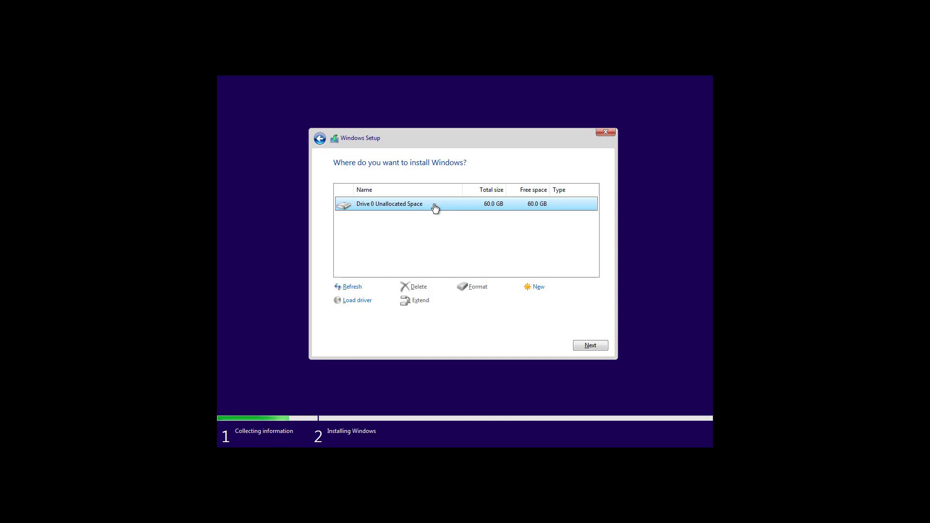
click(599, 350)
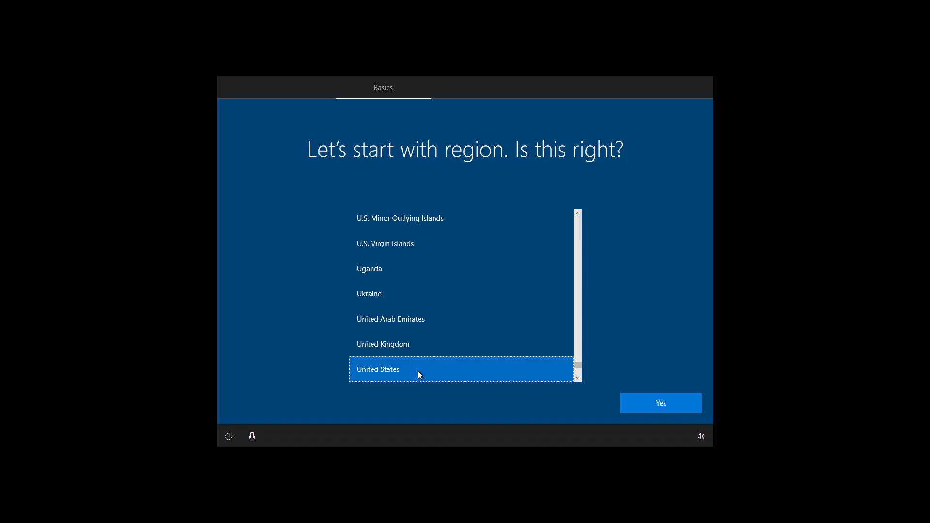
Confirm United States region and US keyboard, skipping a second keyboard layout.
click(668, 410)
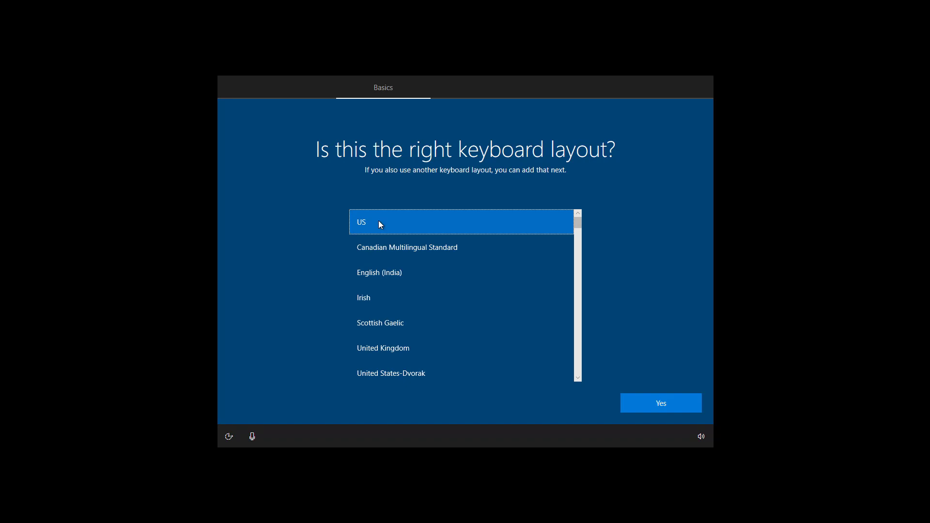
click(660, 408)
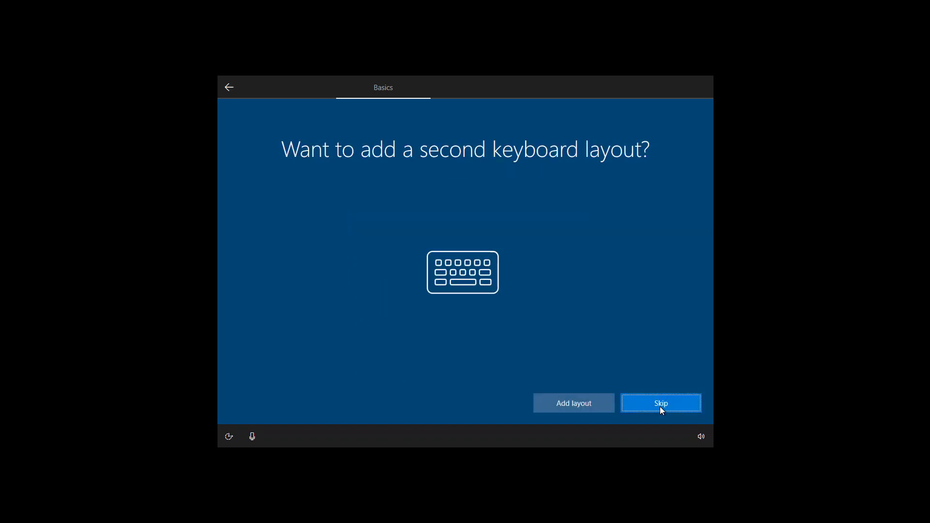
click(661, 407)
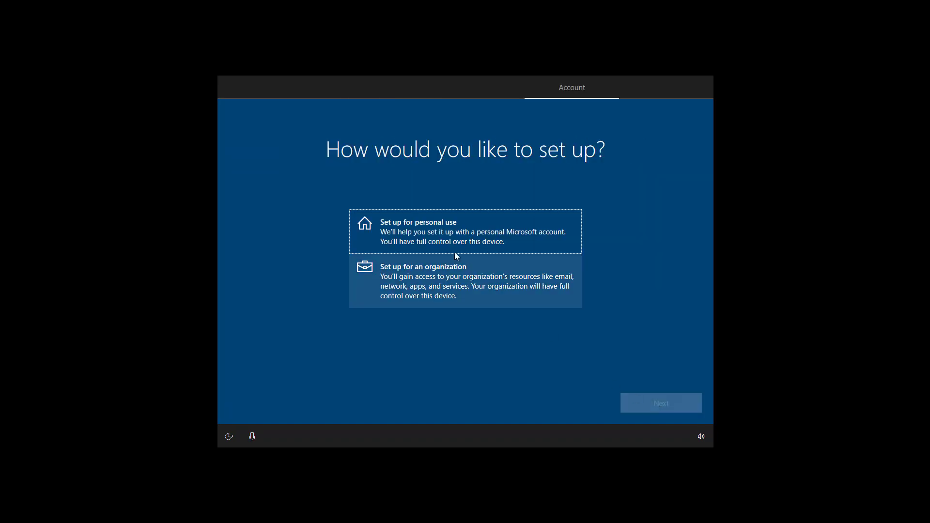
Choose personal use and sign in with the Microsoft account e-mail and its password.
click(434, 236)
click(640, 410)
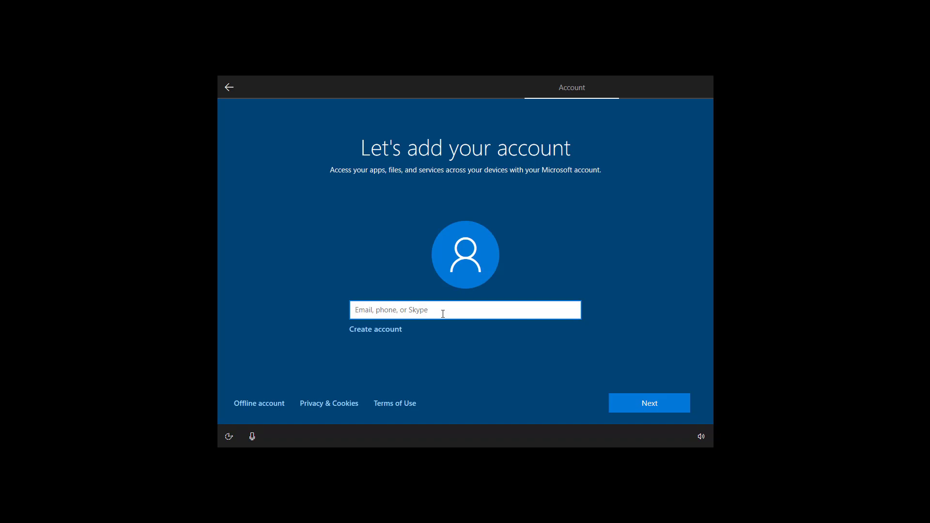
click(640, 406)
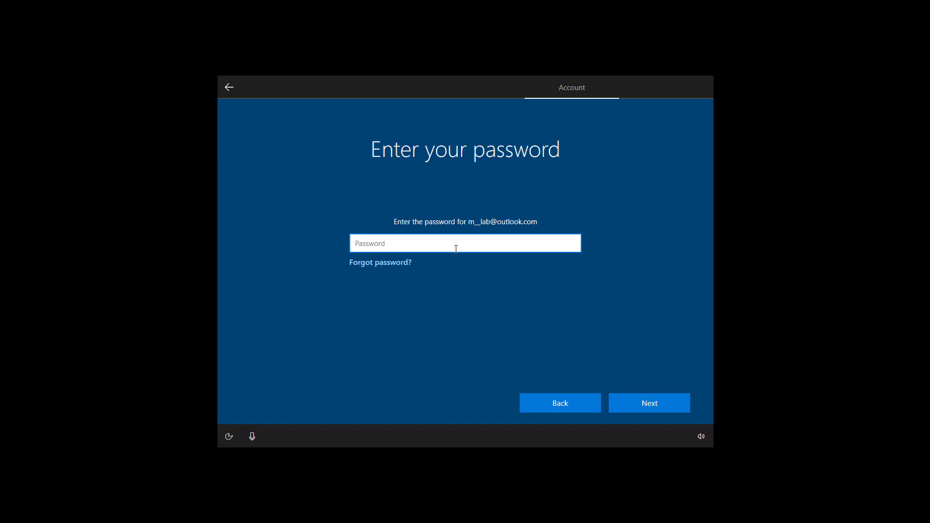
key(ctrl+v)
click(653, 403)
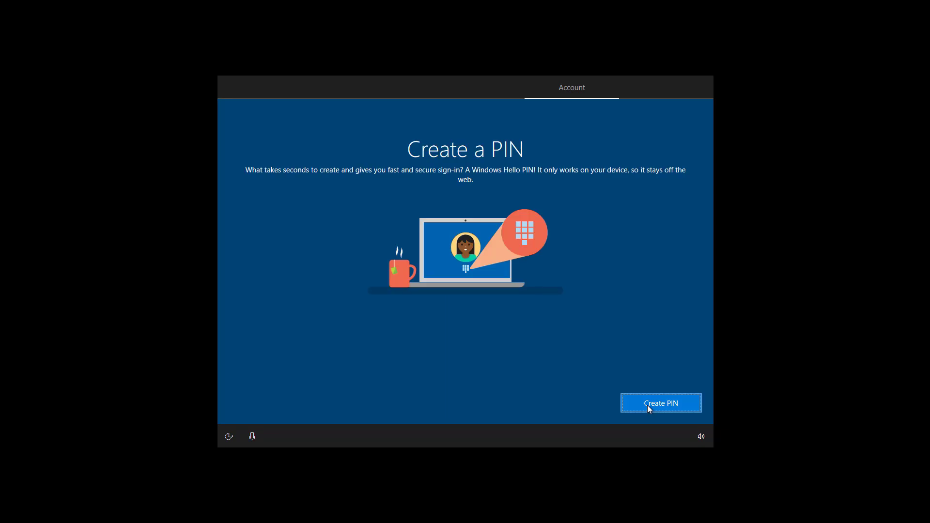
Create a four-digit Windows Hello PIN, entering it in both fields and confirming.
click(647, 409)
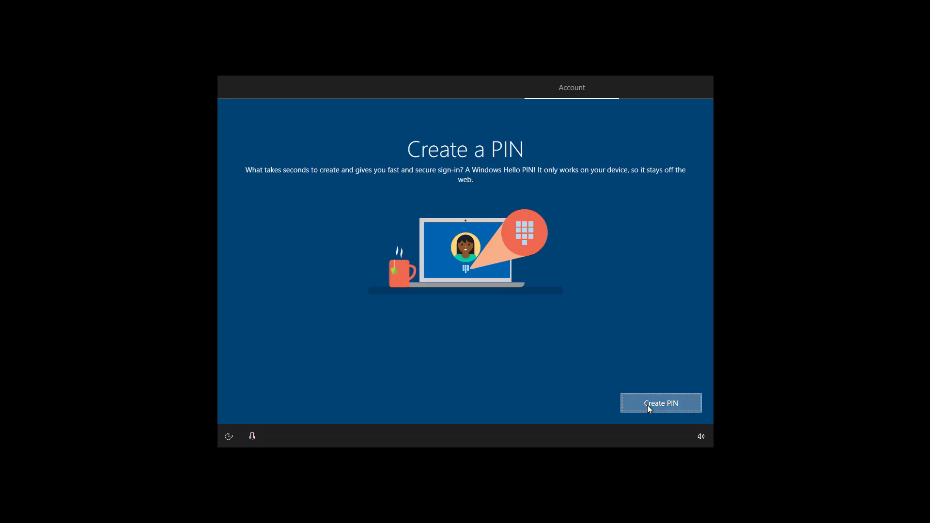
text(1234)
click(460, 277)
text(1234)
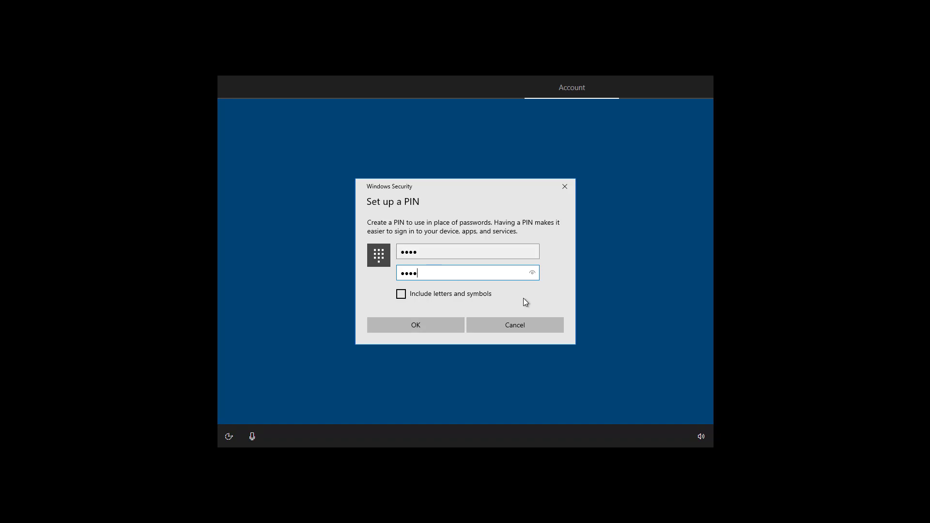
click(445, 248)
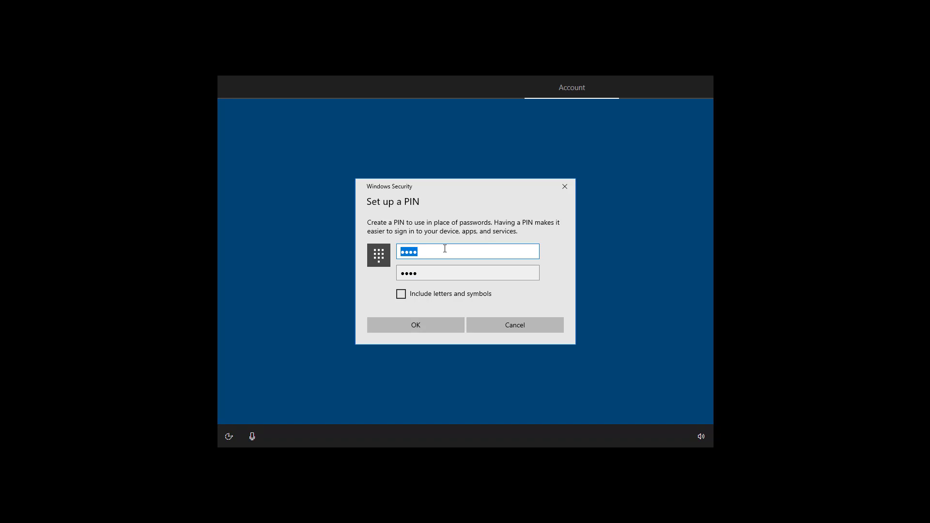
click(409, 327)
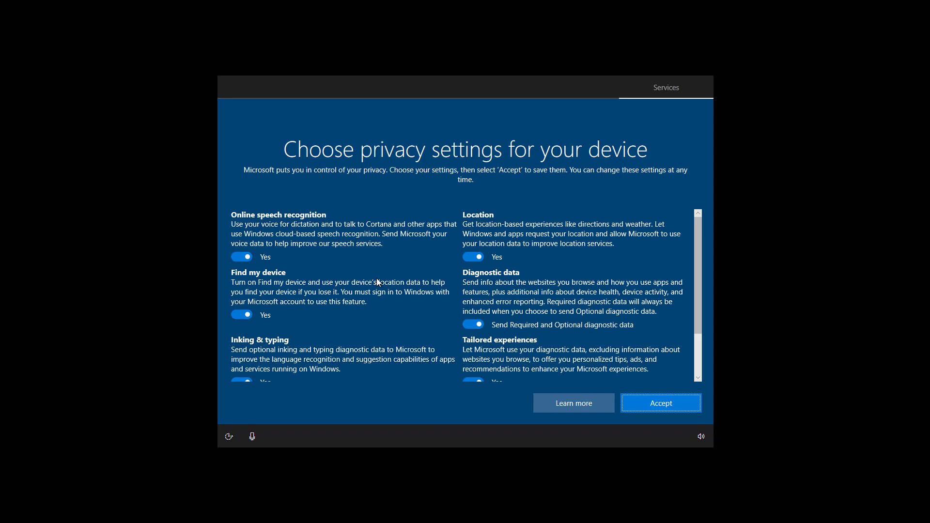
click(245, 257)
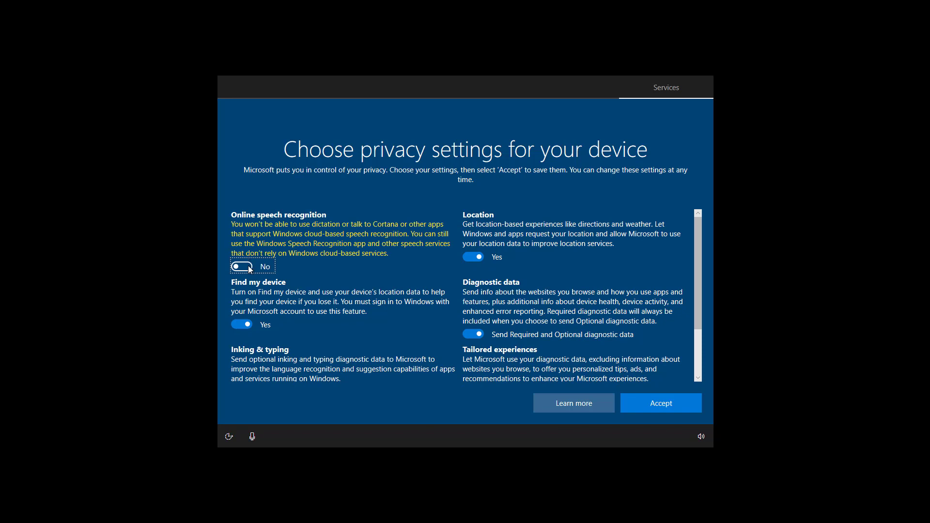
click(248, 267)
click(479, 257)
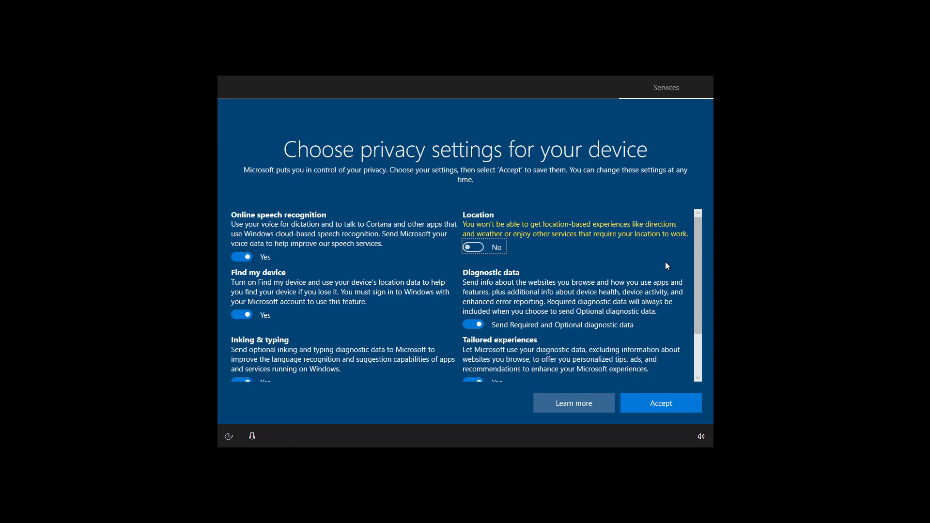
click(248, 258)
click(245, 316)
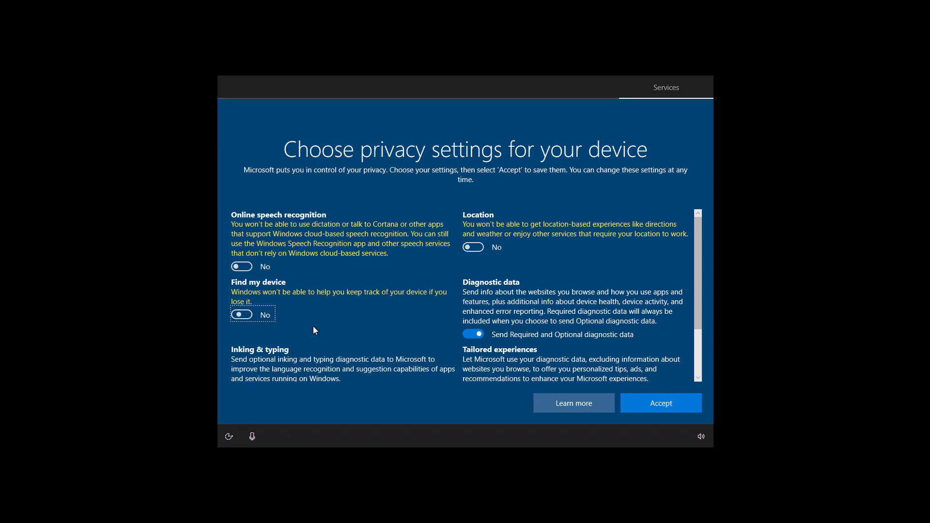
click(480, 334)
scroll(539, 315, down, 3)
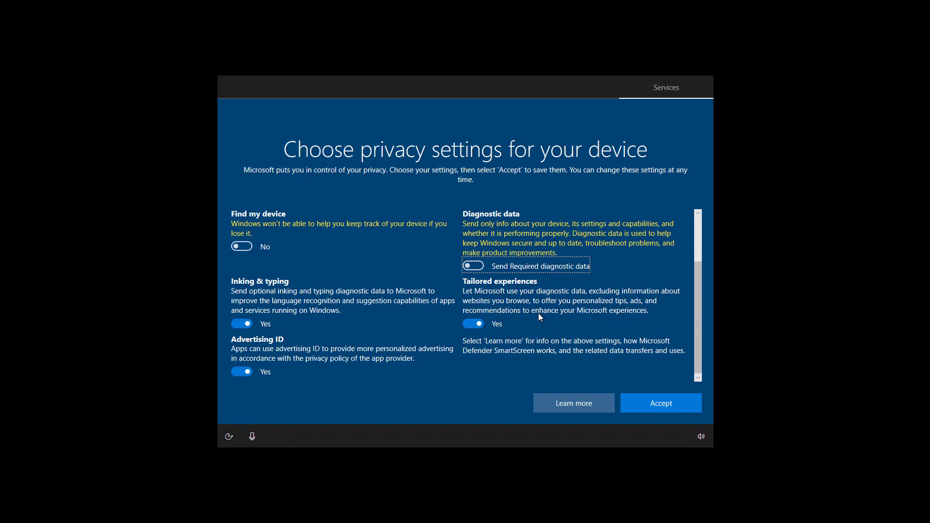
click(477, 316)
click(244, 326)
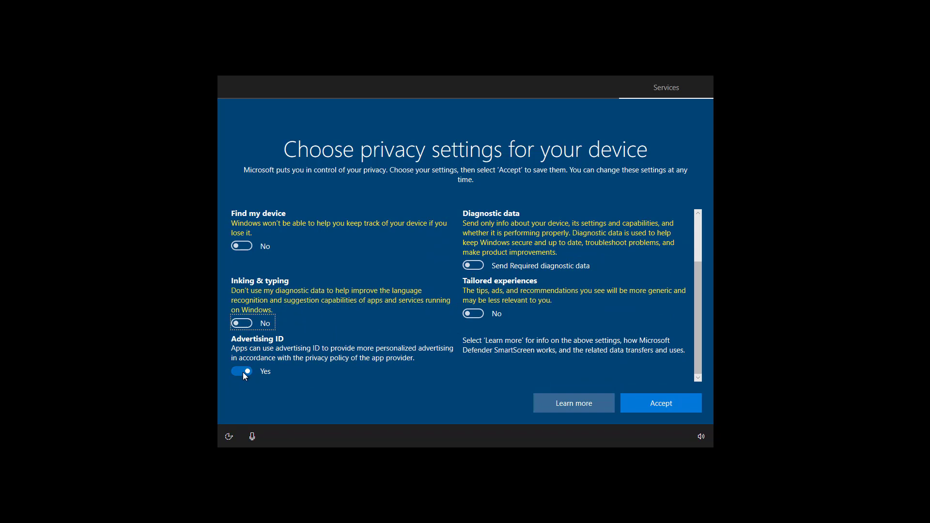
click(242, 372)
scroll(410, 350, up, 3)
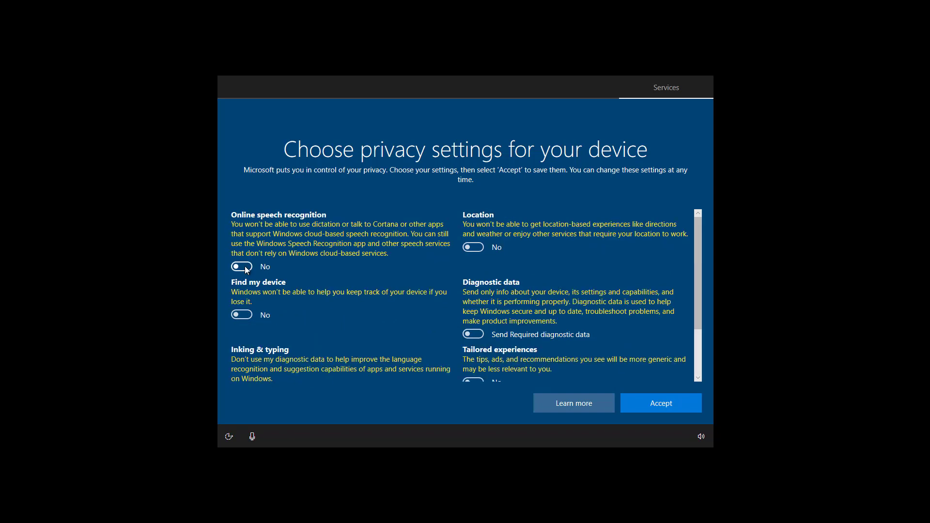
click(245, 267)
click(479, 247)
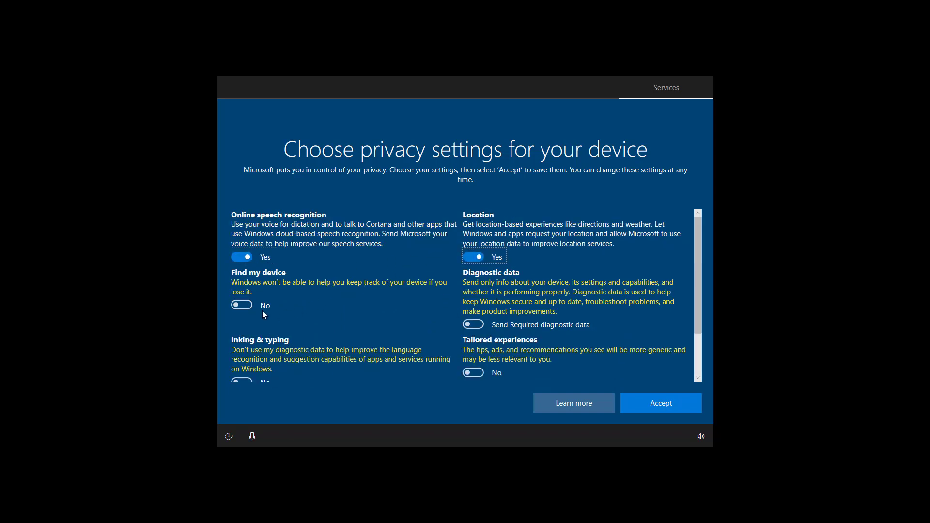
click(244, 306)
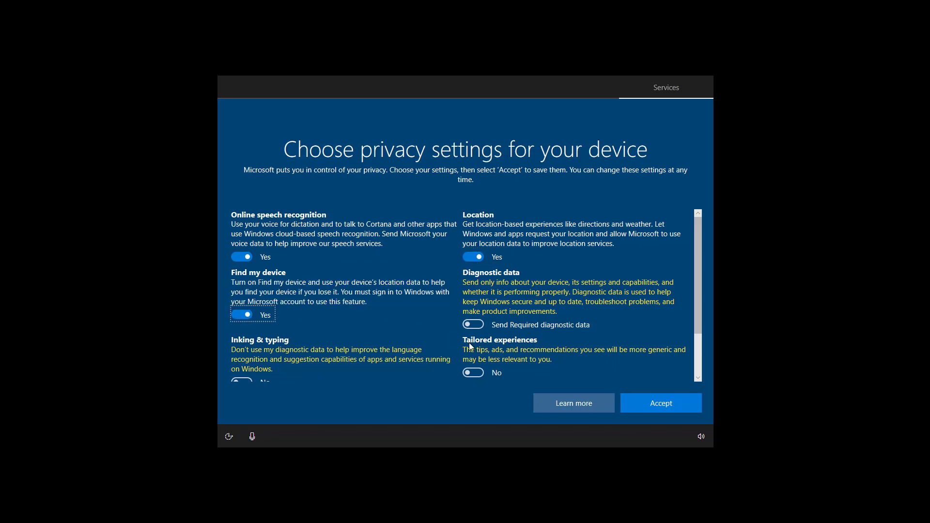
click(473, 324)
click(473, 372)
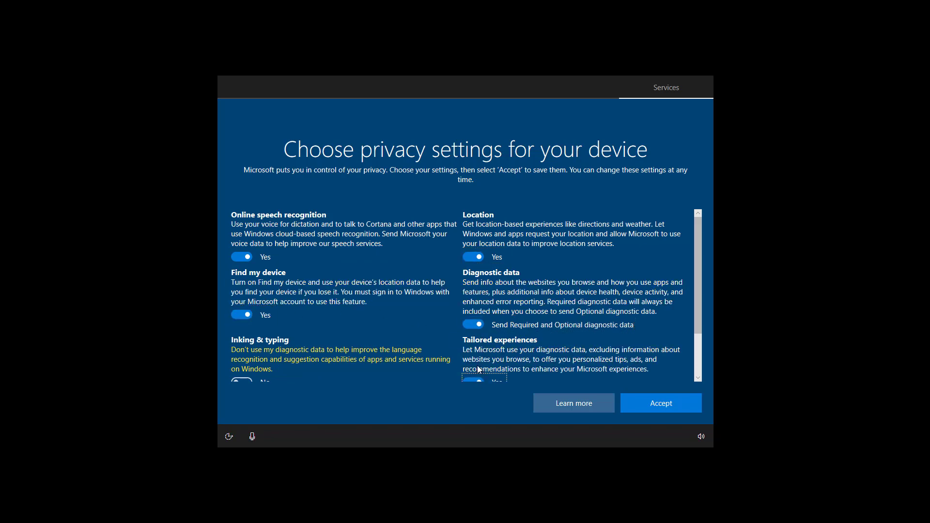
scroll(364, 347, down, 2)
click(242, 323)
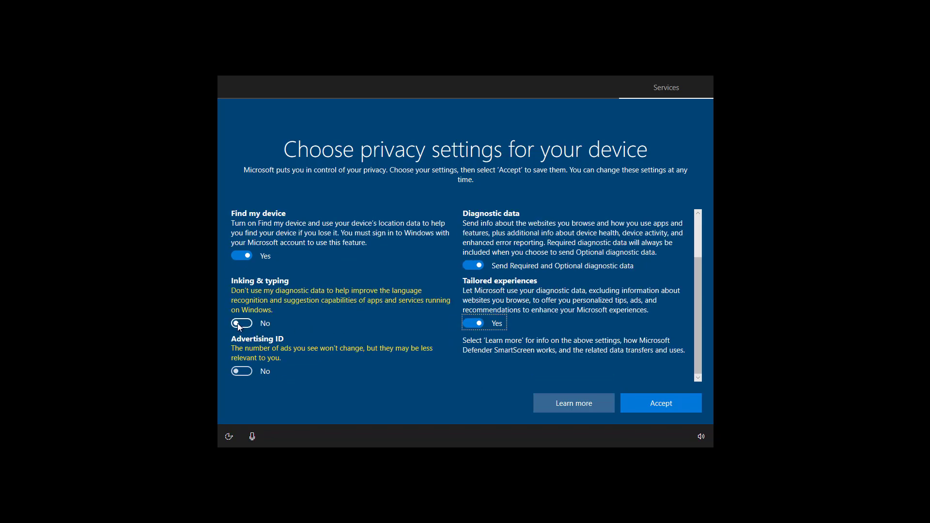
click(242, 372)
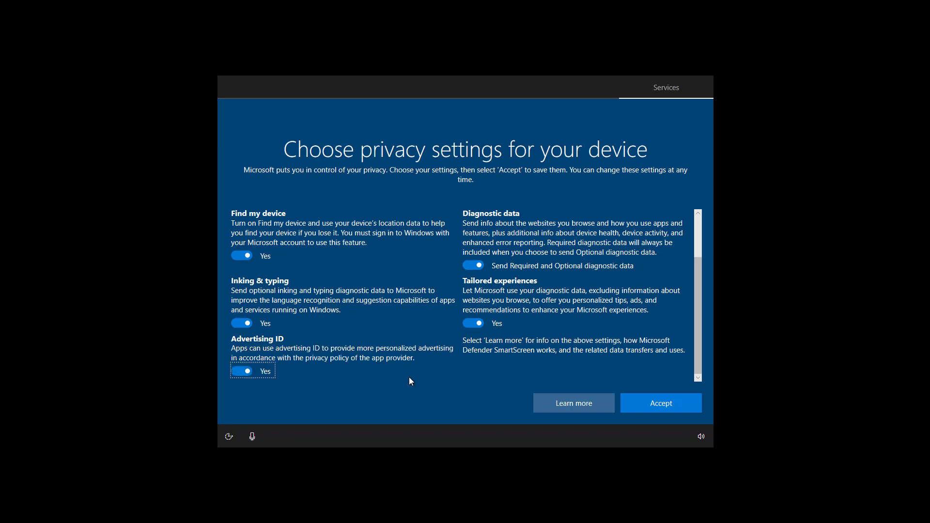
Accept the privacy settings, decline activity history and phone linking, and save files only to this PC.
click(669, 406)
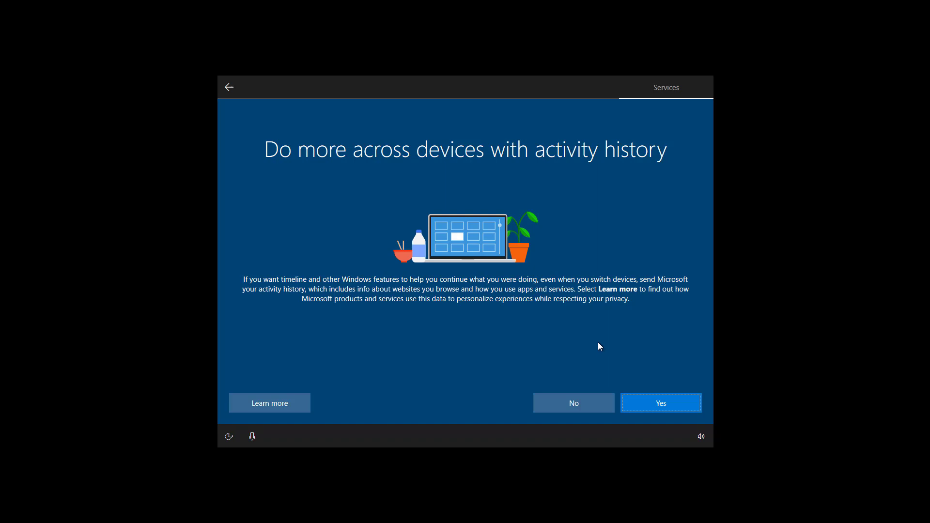
click(562, 402)
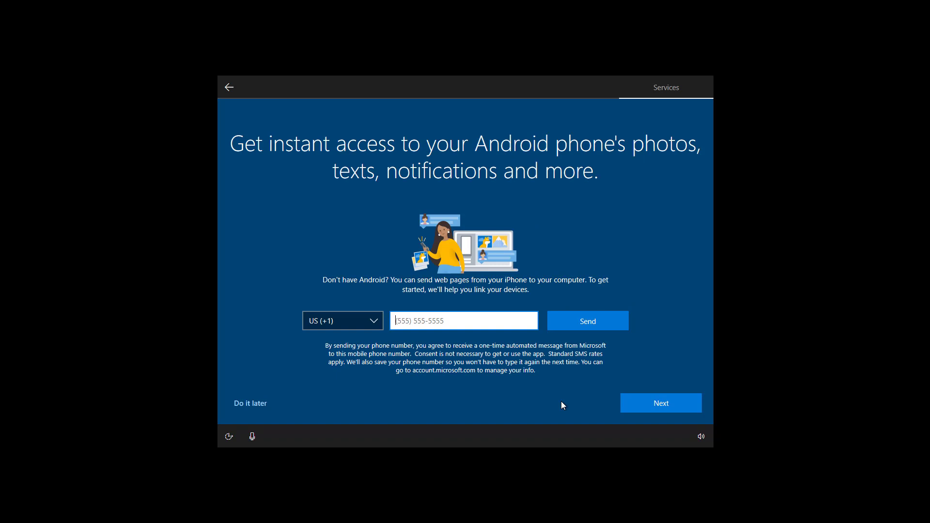
click(249, 405)
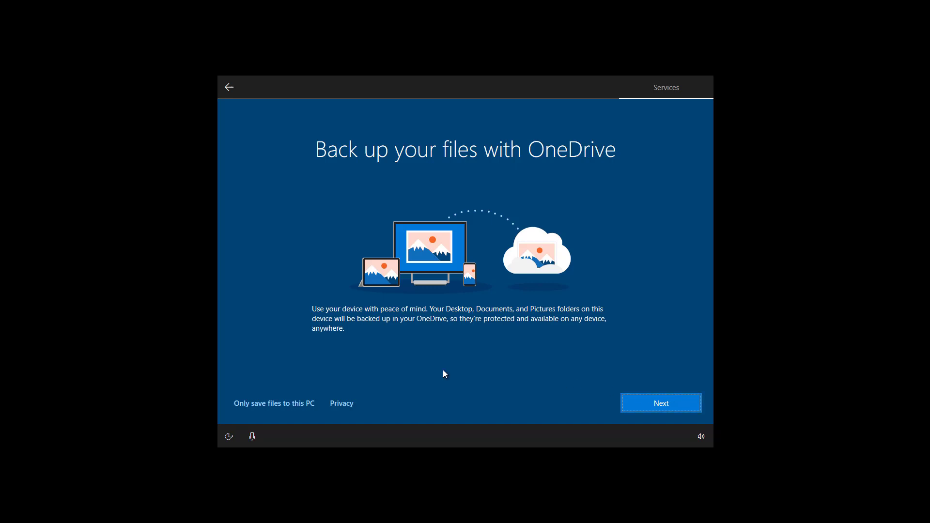
click(270, 406)
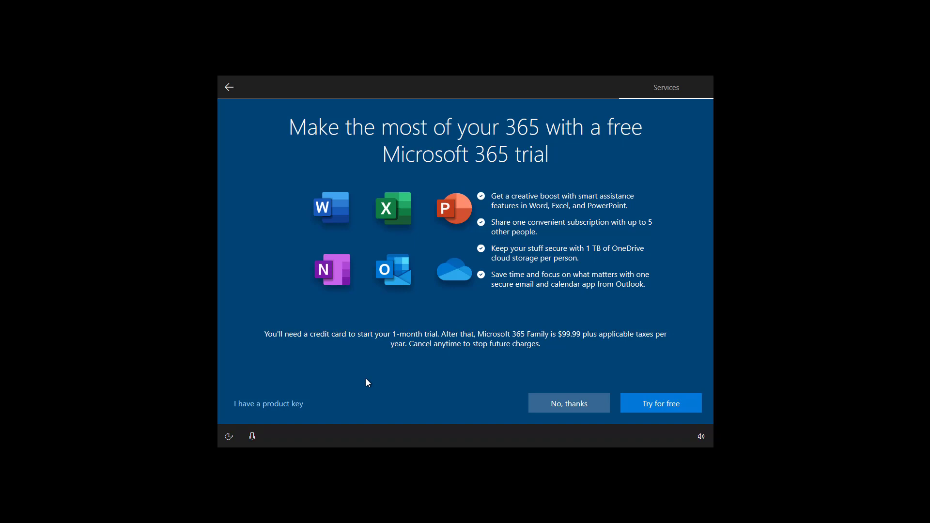
Decline the Microsoft 365 trial, set the 'Hey Cortana' option, and accept Cortana to finish setup.
click(558, 409)
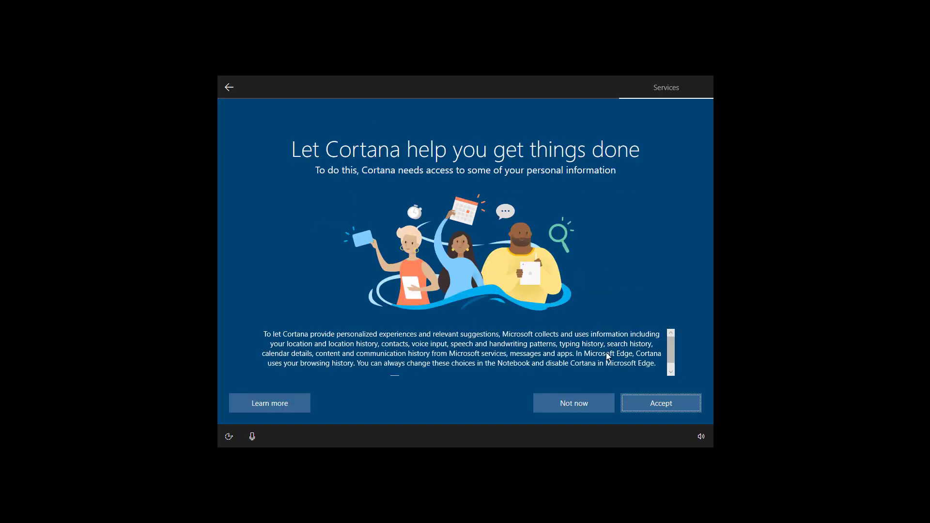
drag(675, 343, 675, 355)
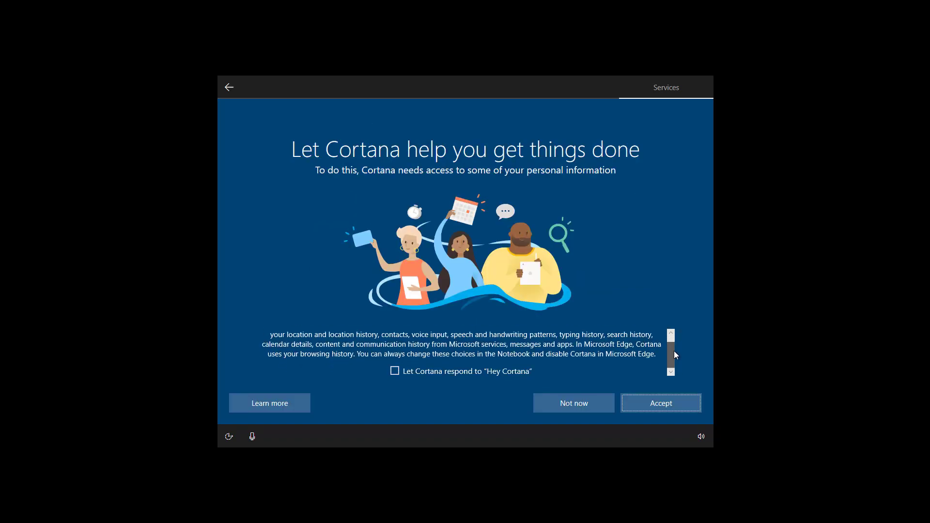
click(395, 372)
click(663, 402)
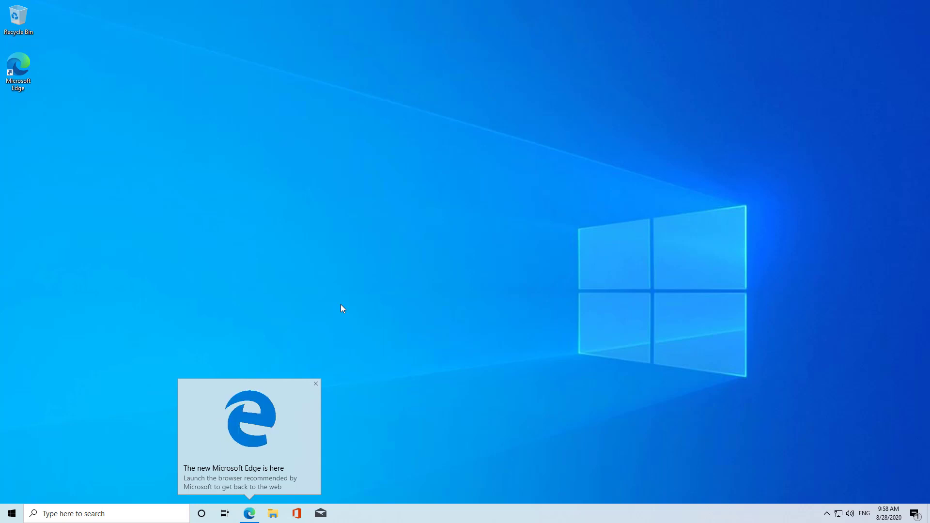
Dismiss the 'new Microsoft Edge is here' notice on the desktop.
click(315, 384)
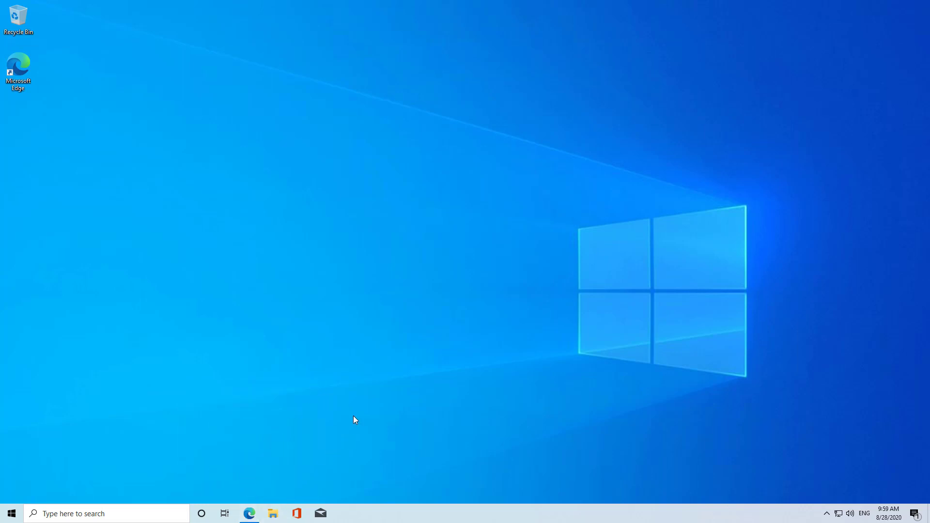
Confirm under System > About that Windows is version 20H2, then minimise Settings.
key(super+i)
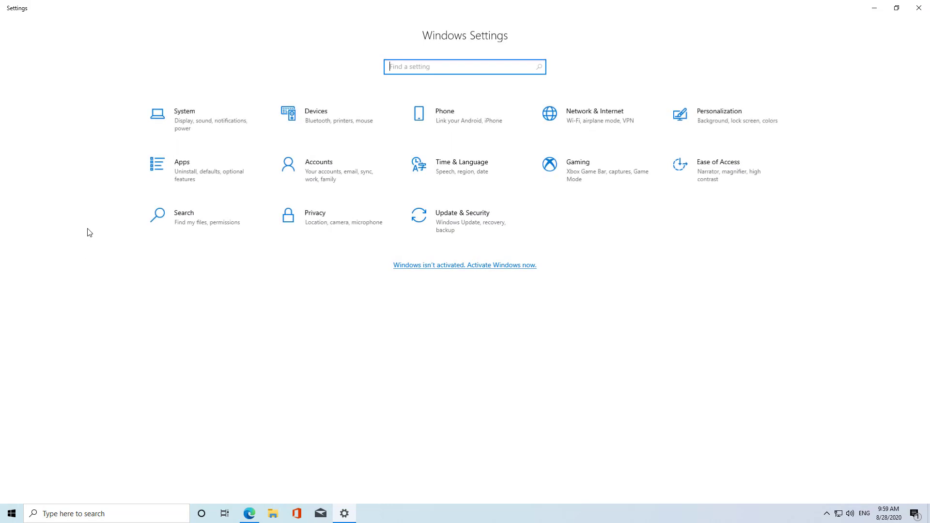
click(173, 126)
click(71, 388)
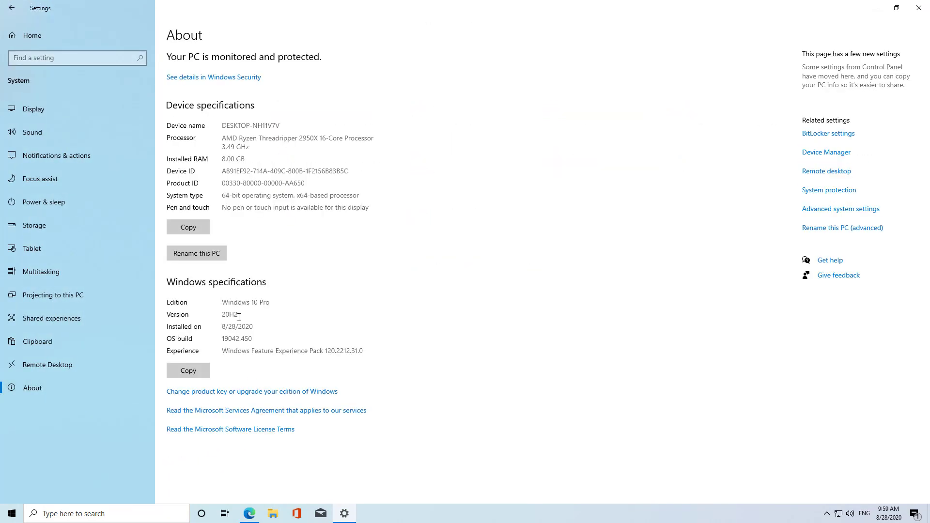
drag(240, 315, 214, 311)
click(874, 8)
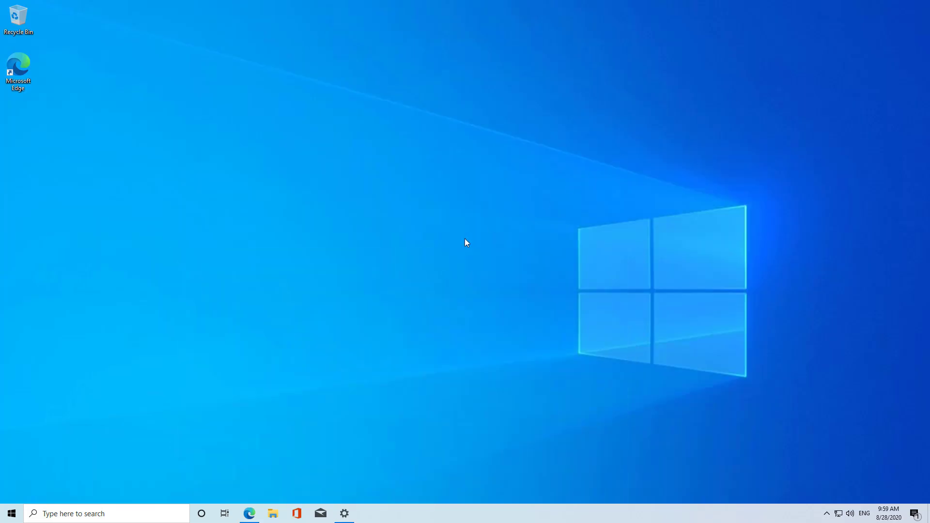